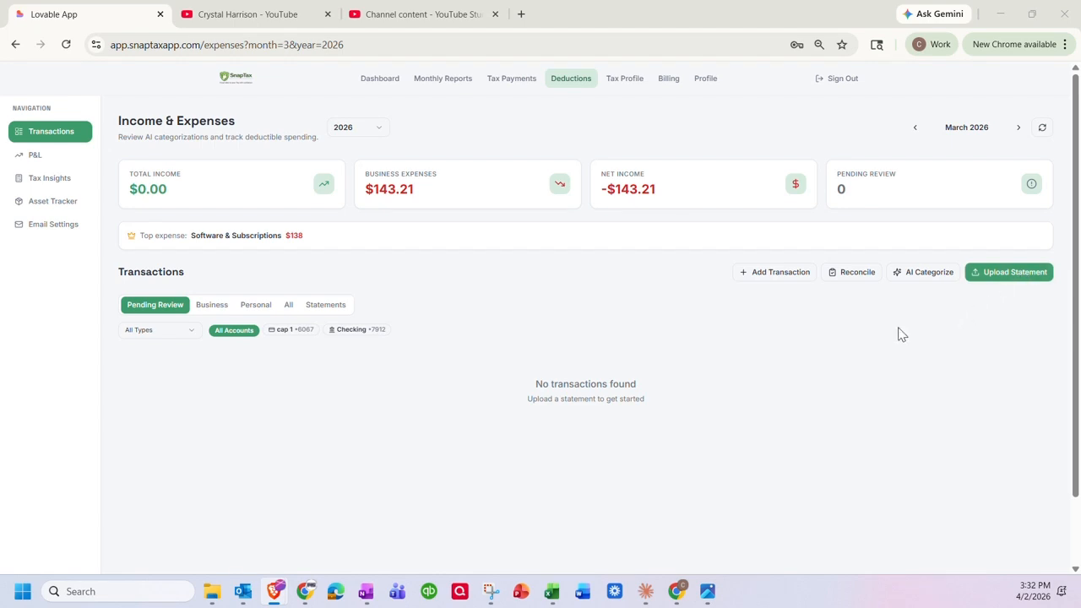
# - Start a manual transaction dated 03/16/2026 with an amount of $2500 and the description Desk
pyautogui.click(771, 279)
pyautogui.click(504, 246)
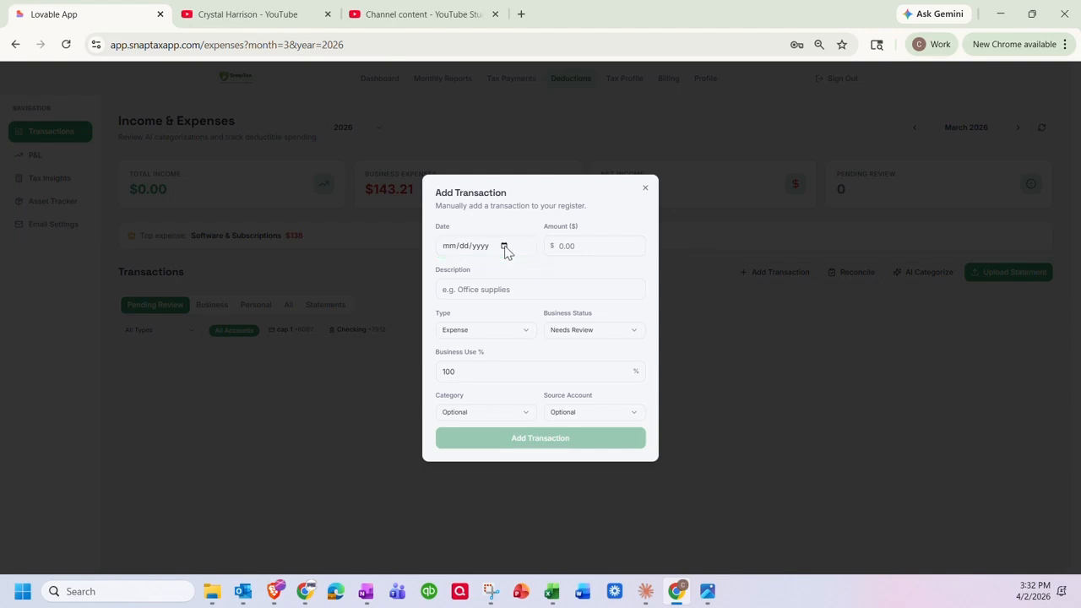
pyautogui.click(521, 268)
pyautogui.click(463, 331)
pyautogui.click(566, 246)
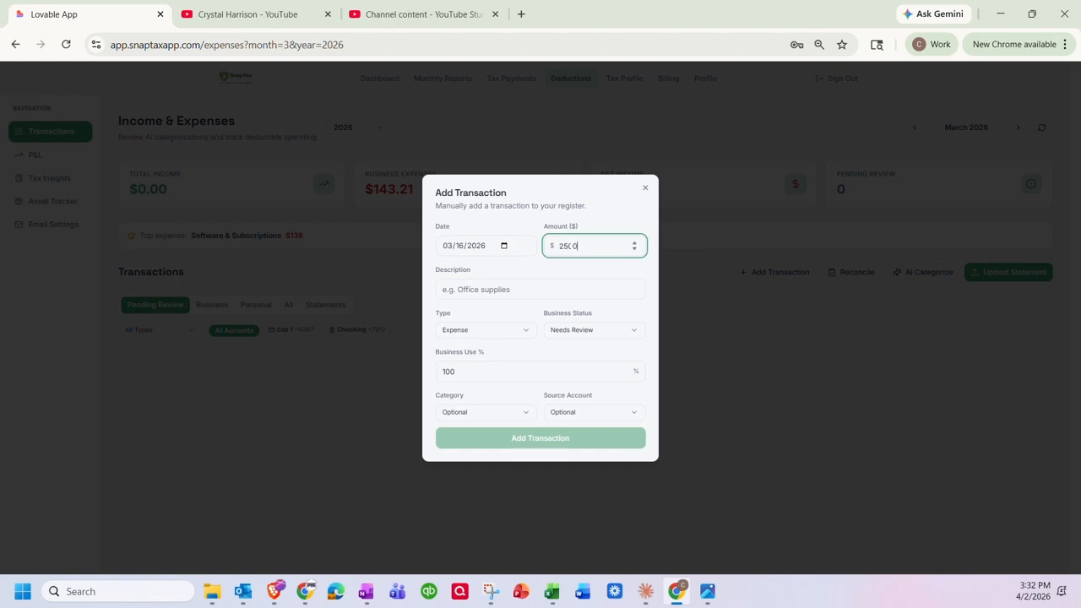
pyautogui.press('Tab')
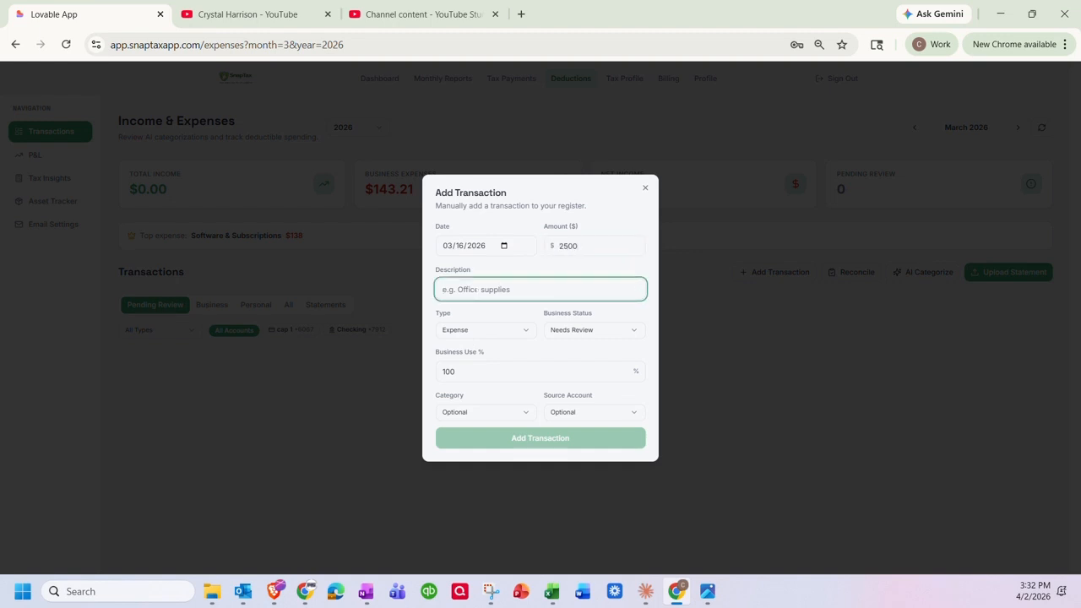
pyautogui.write('Desk')
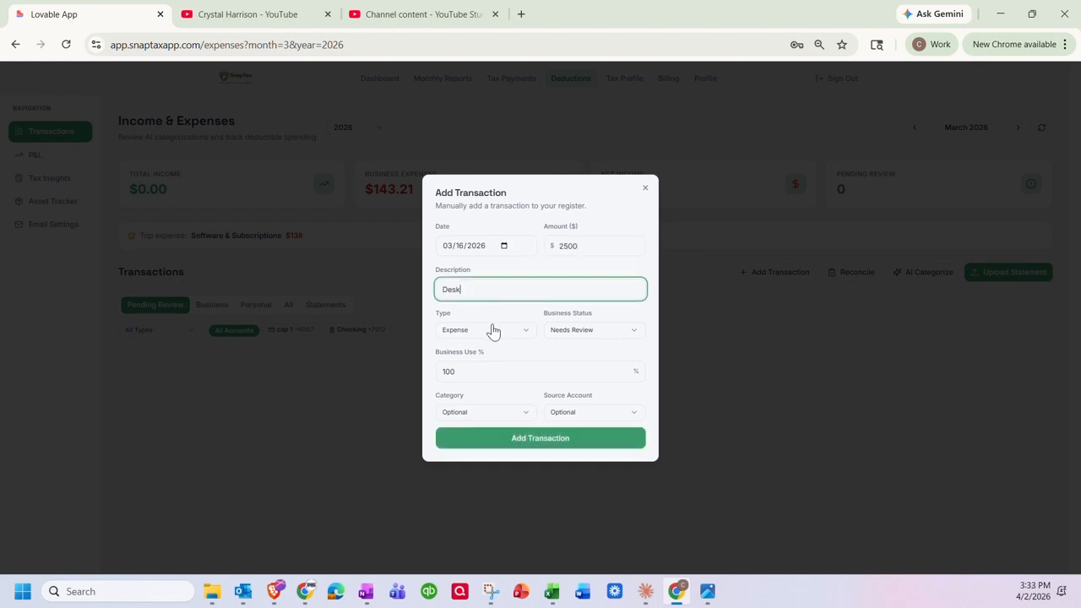
# - Classify the Desk transaction as an Asset with the business status Business
pyautogui.click(494, 331)
pyautogui.click(479, 417)
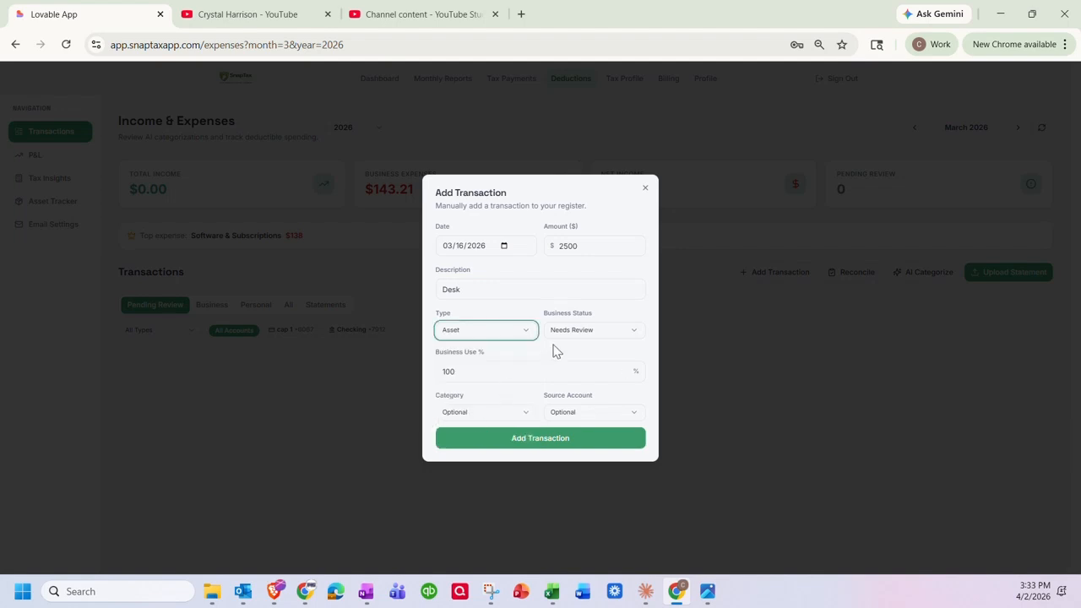
pyautogui.click(572, 334)
pyautogui.click(574, 353)
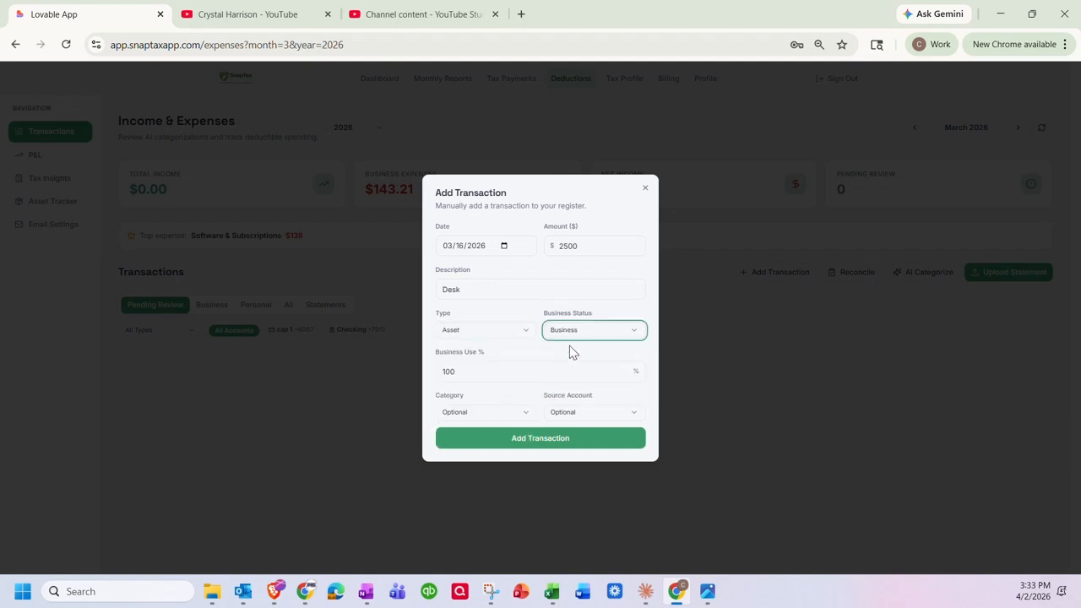
# - Set the desk's business use to 80% and its category to Furniture and Fixtures, and add the transaction
pyautogui.press('Tab')
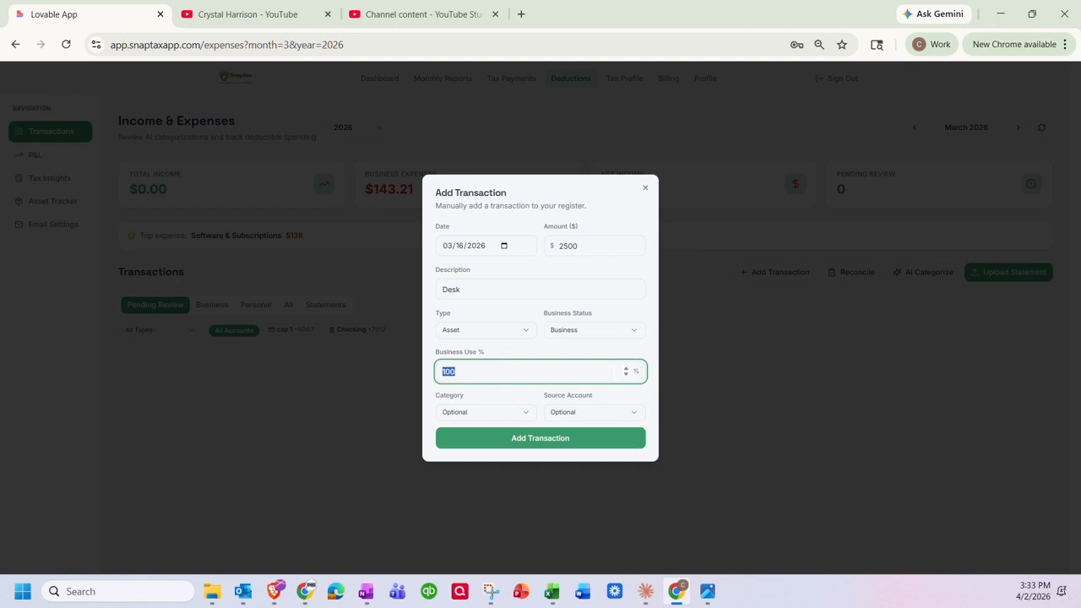
pyautogui.click(626, 375)
pyautogui.doubleClick(447, 372)
pyautogui.write('80')
pyautogui.click(527, 416)
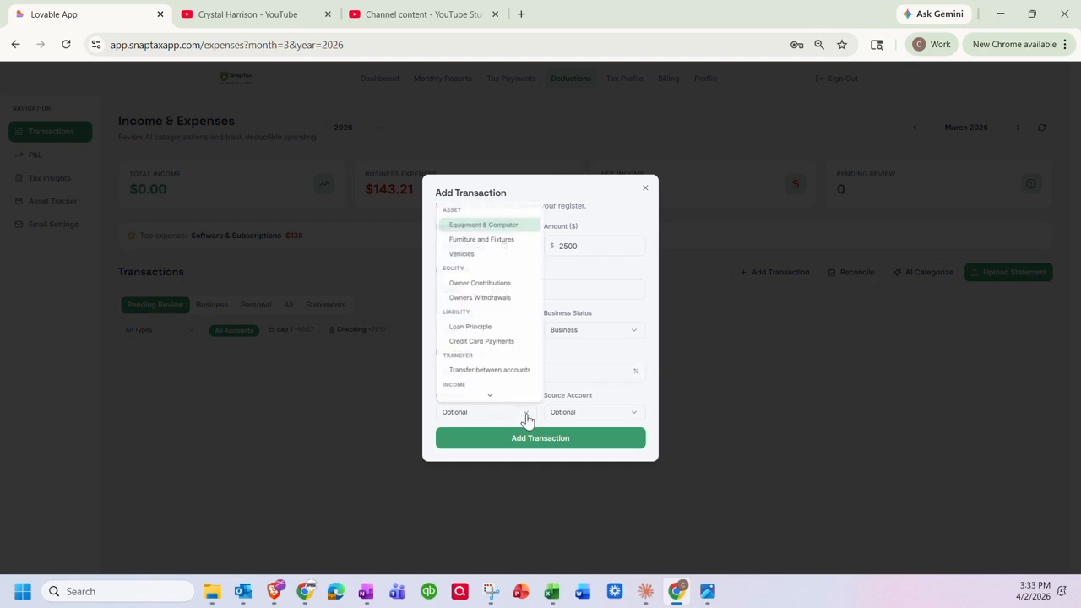
pyautogui.click(507, 240)
pyautogui.click(581, 442)
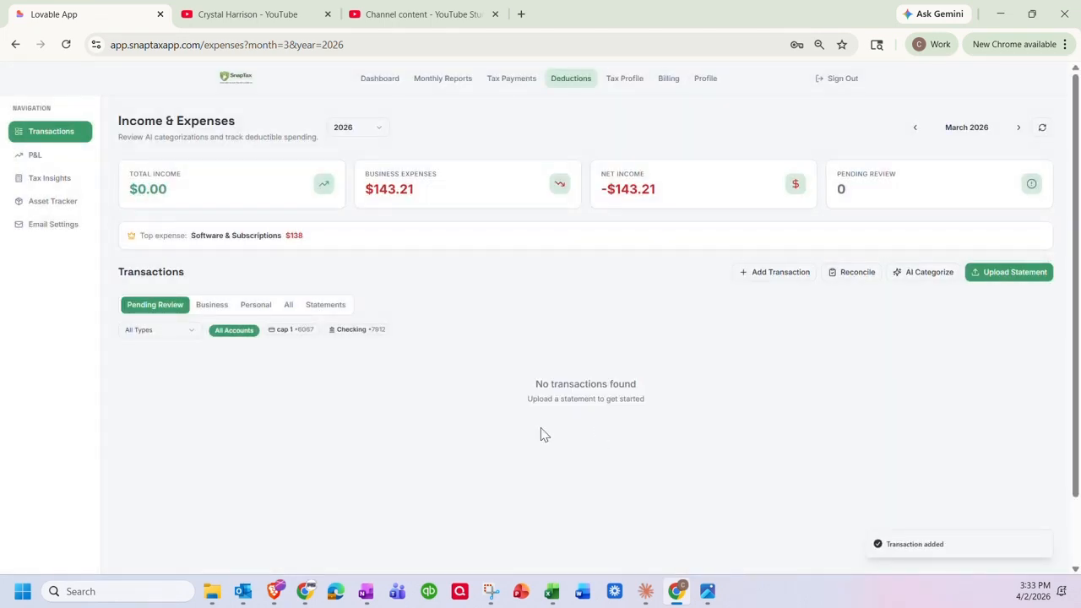
# - View the full transaction list for March 2026 and open the Asset Tracker
pyautogui.click(288, 307)
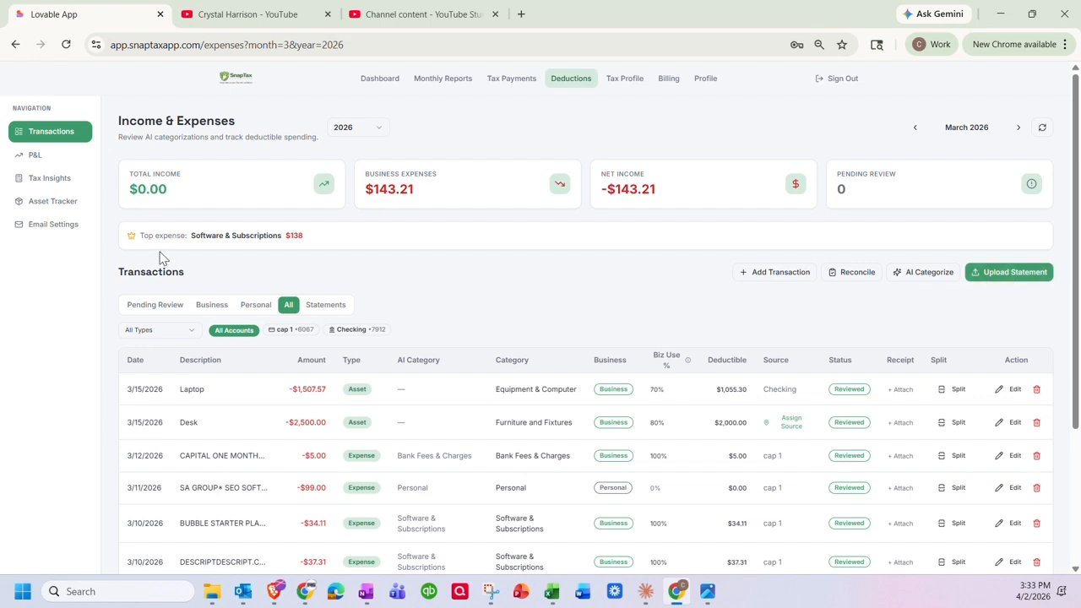
pyautogui.click(52, 203)
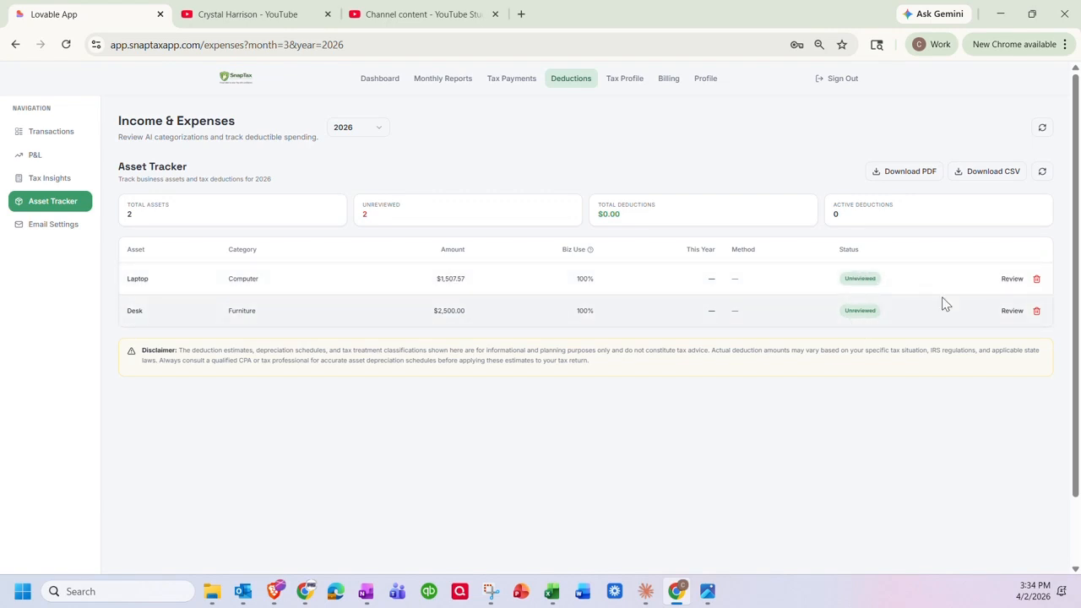
# - Begin the Desk asset review, keeping the Furniture category and service date, and set business use to 80%
pyautogui.click(1011, 311)
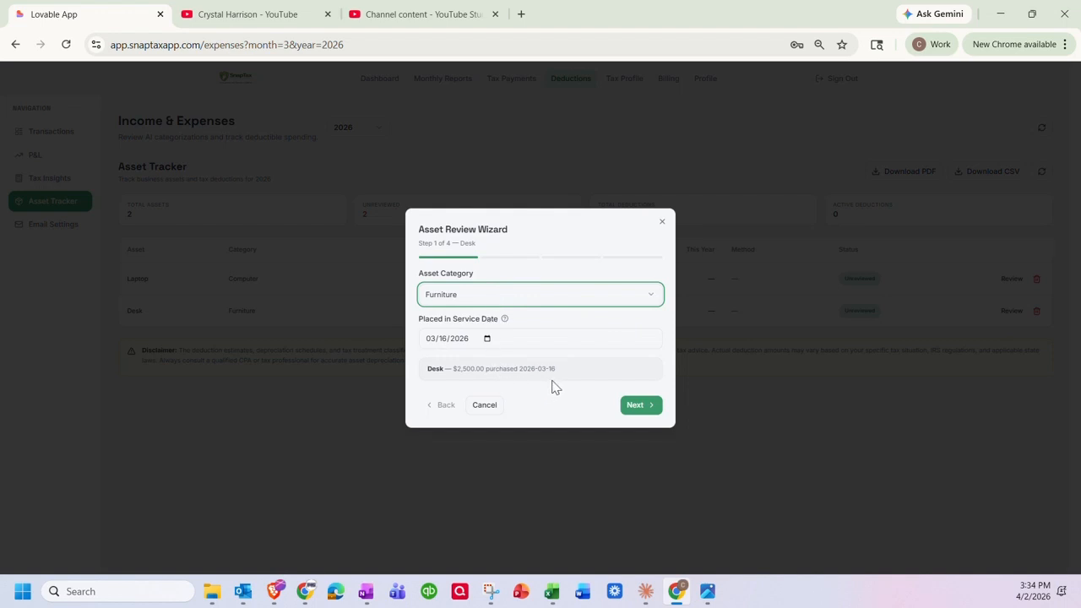
pyautogui.click(636, 405)
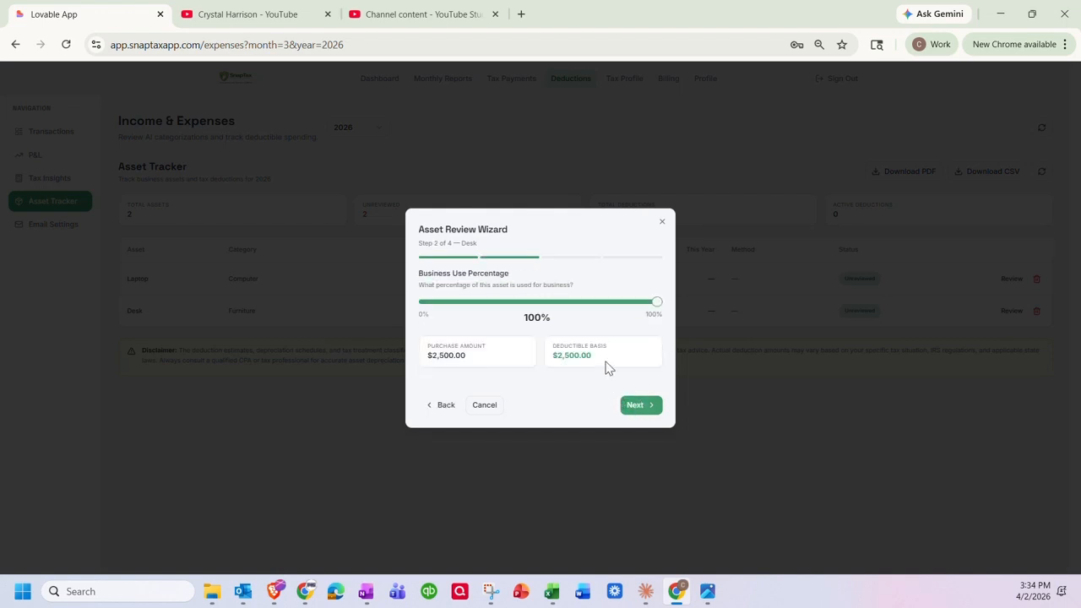
pyautogui.moveTo(656, 302); pyautogui.dragTo(614, 306)
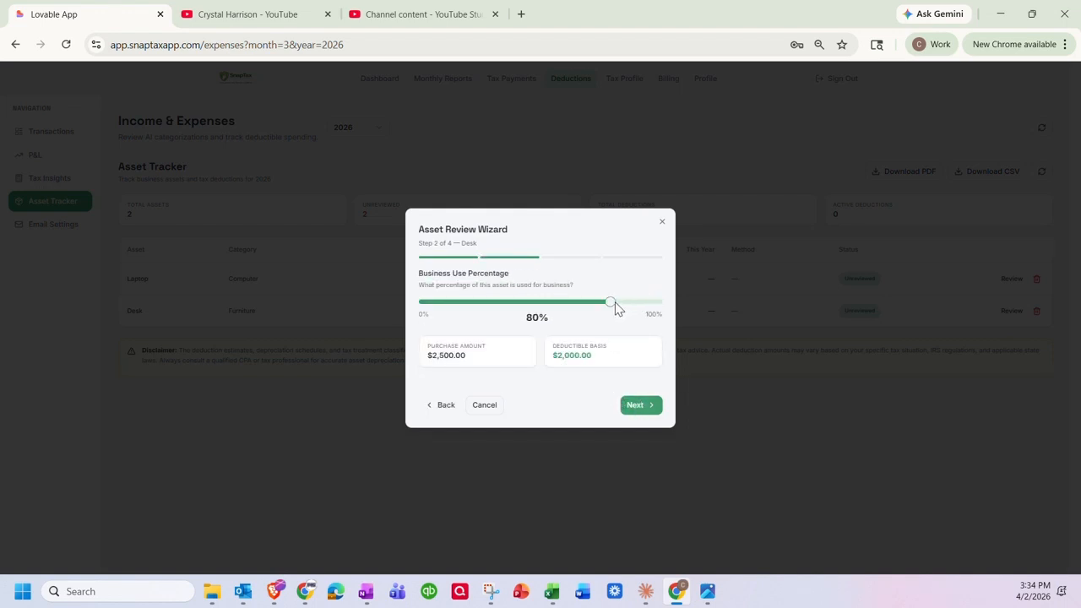
pyautogui.click(636, 406)
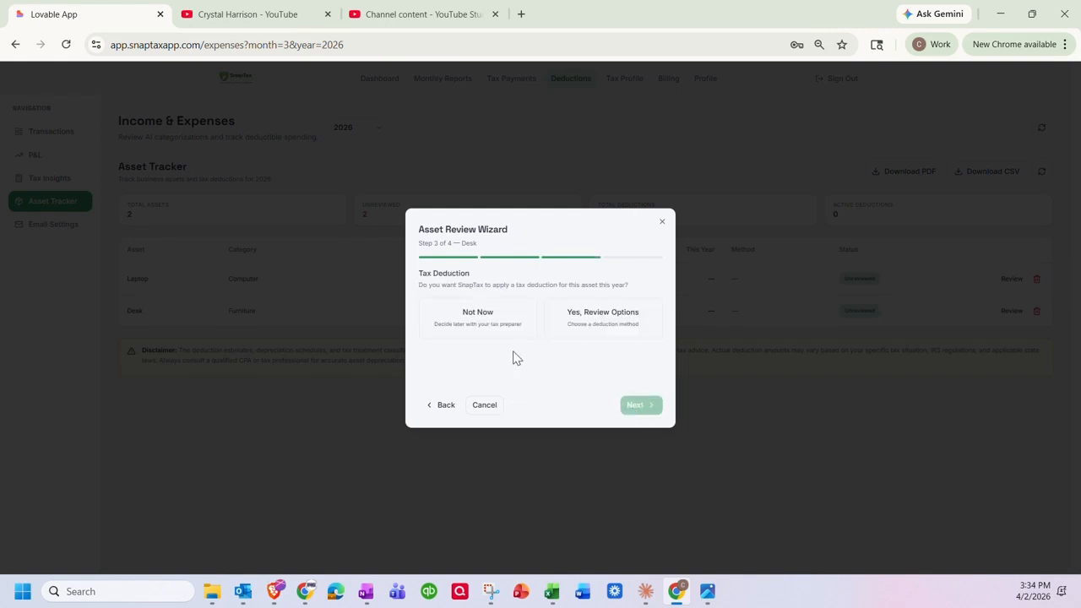
# - Apply a tax deduction to the desk this year using Deduct Now (Section 179) and save the review
pyautogui.click(602, 319)
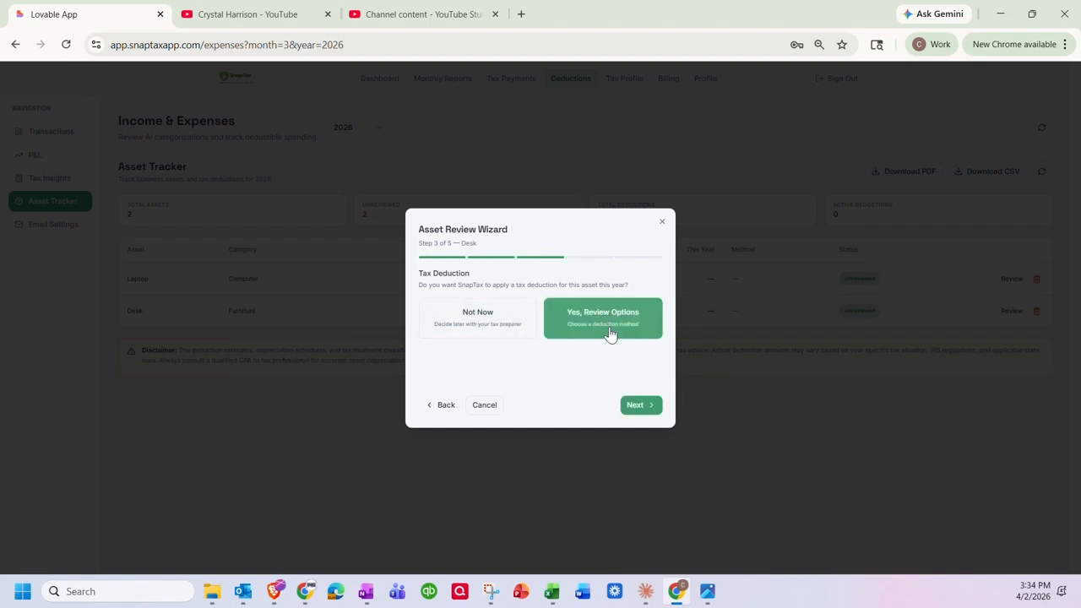
pyautogui.click(637, 406)
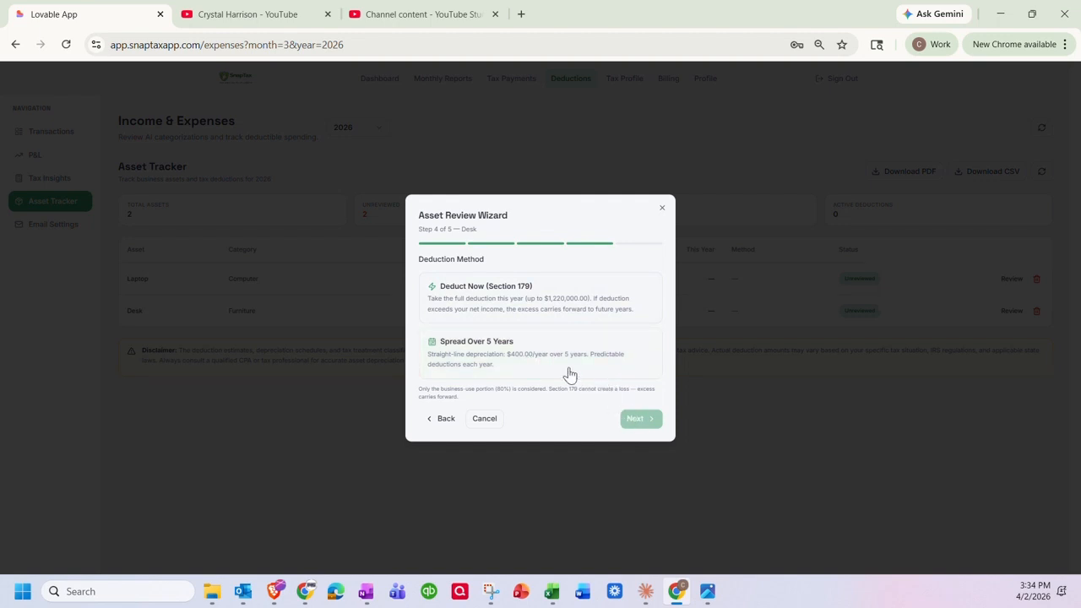
pyautogui.click(541, 304)
pyautogui.click(642, 420)
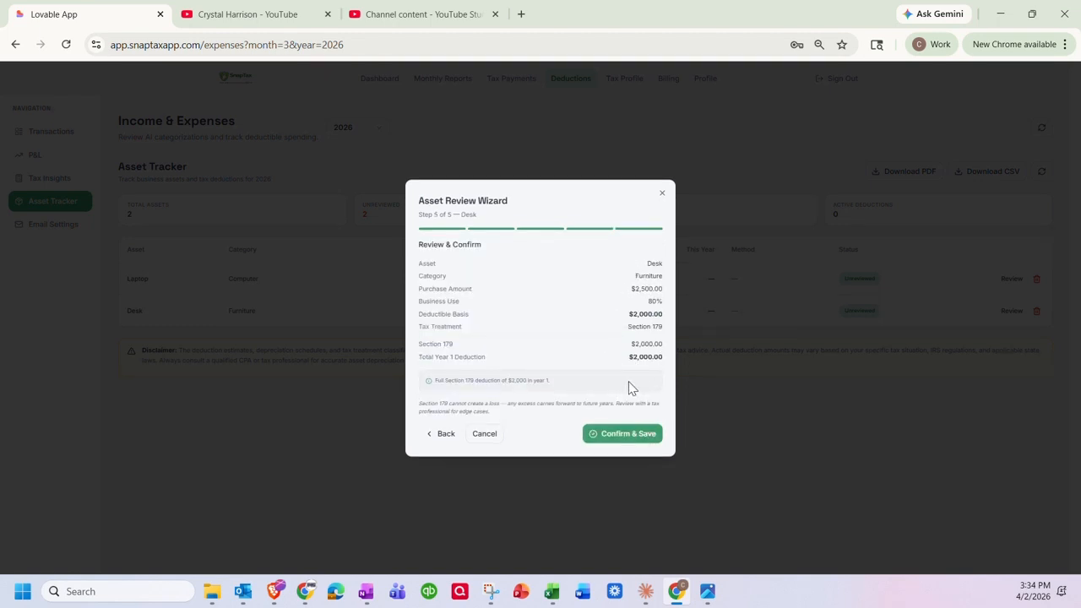
pyautogui.click(628, 435)
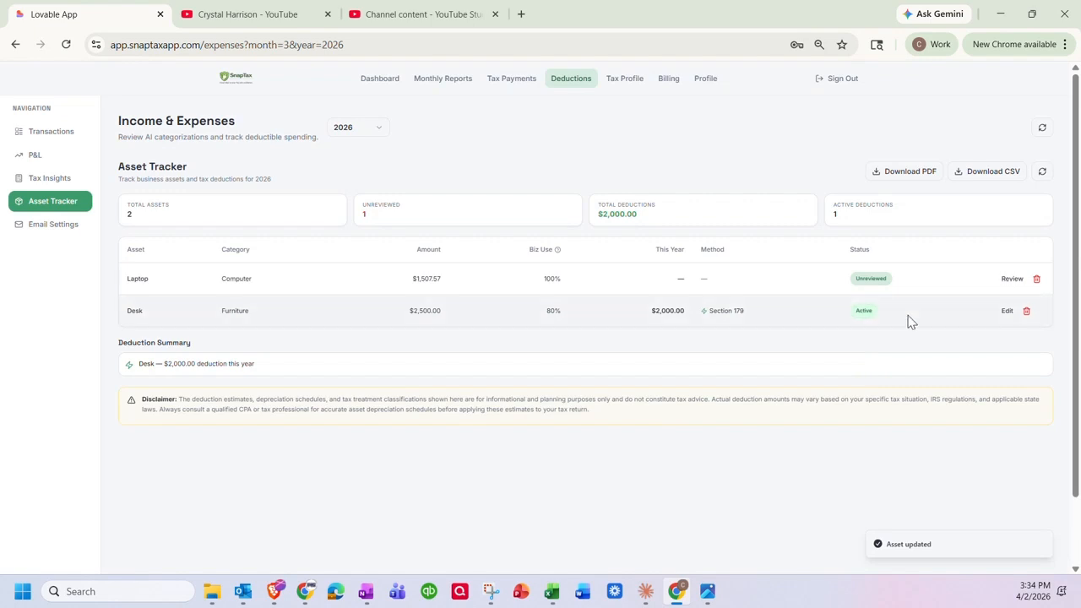
# - Begin the Laptop asset review, accepting the prefilled category and service date, and set business use to 70%
pyautogui.click(1012, 280)
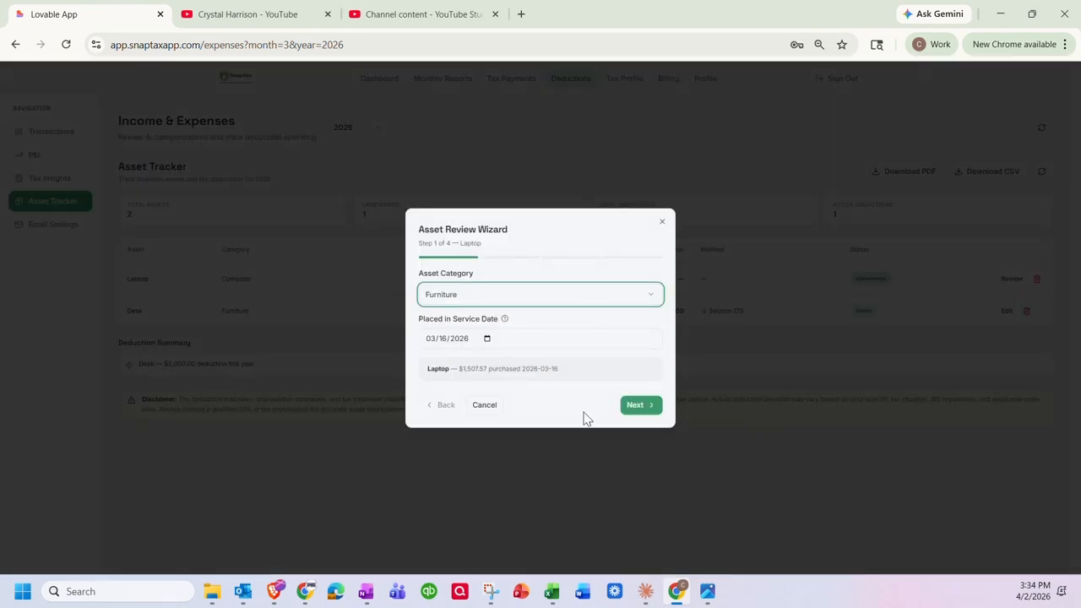
pyautogui.click(632, 407)
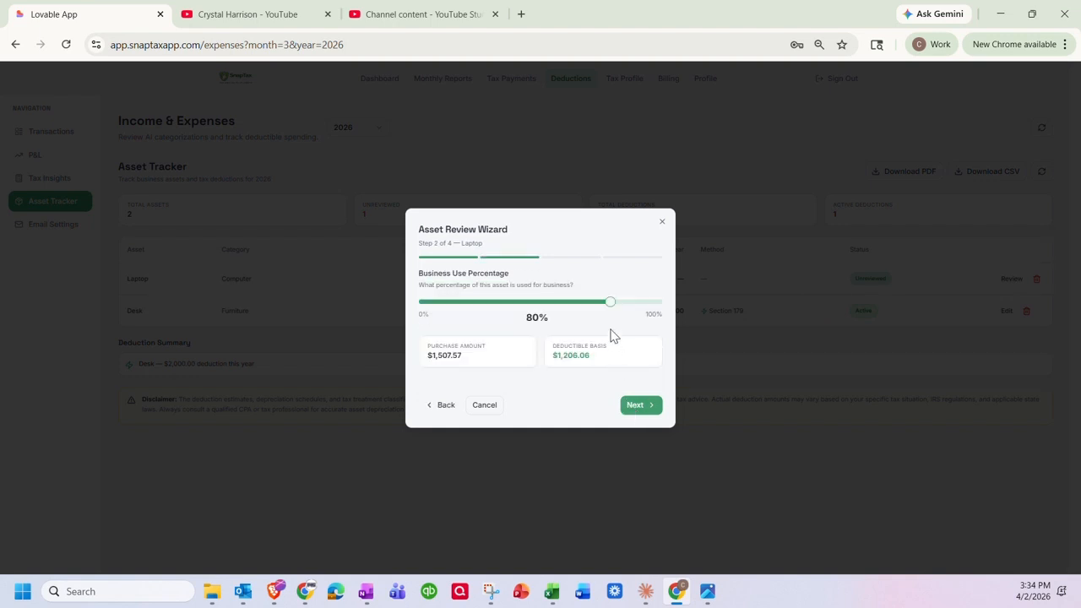
pyautogui.moveTo(610, 304); pyautogui.dragTo(593, 309)
pyautogui.click(637, 409)
# - Apply a tax deduction to the laptop using the Spread Over 5 Years method and save the review
pyautogui.click(615, 336)
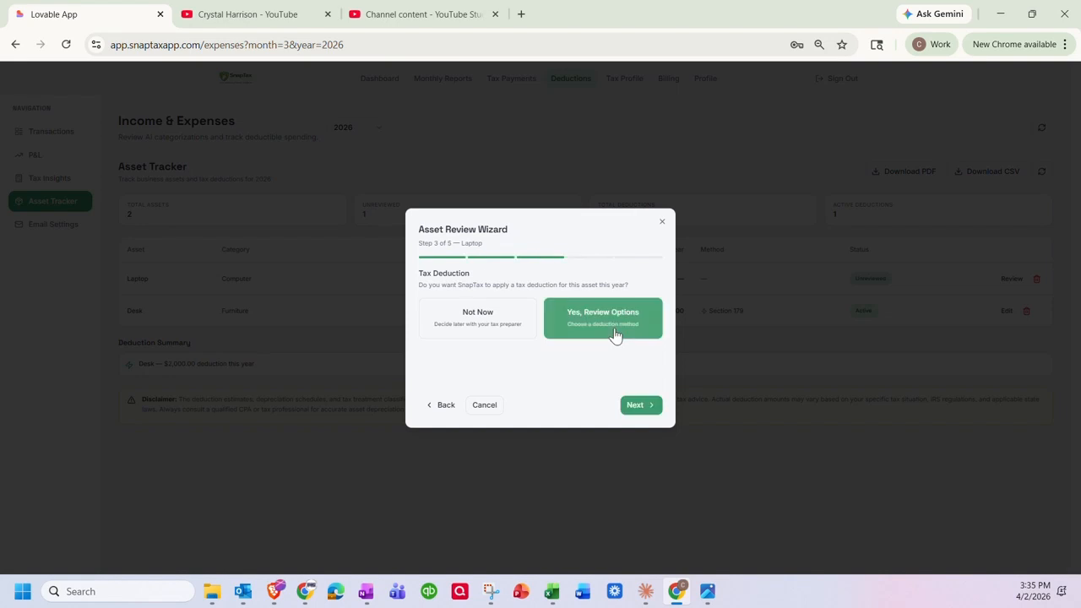
pyautogui.click(639, 406)
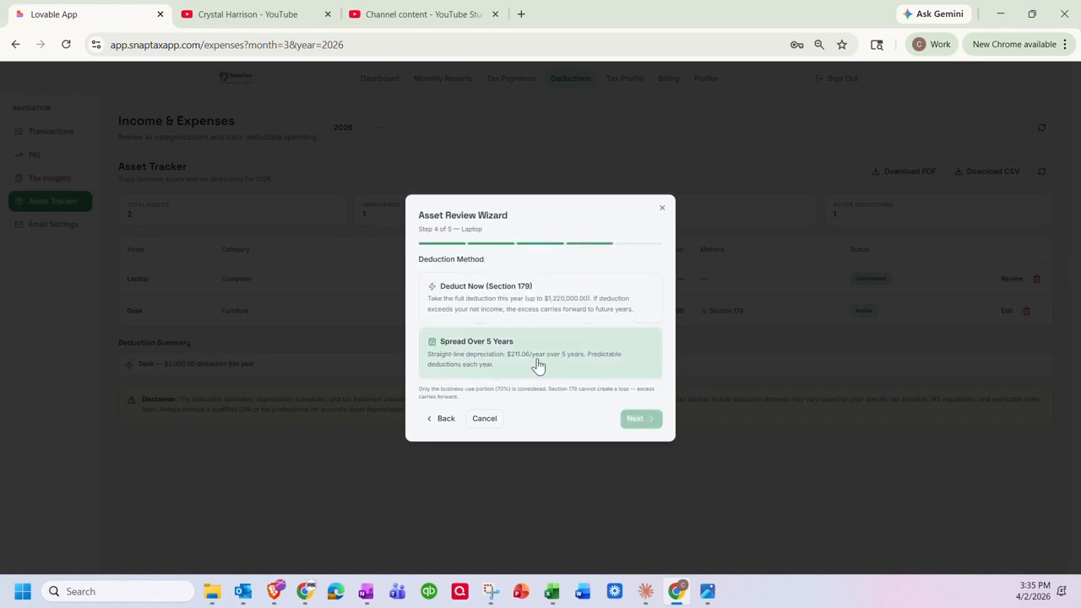
pyautogui.click(504, 369)
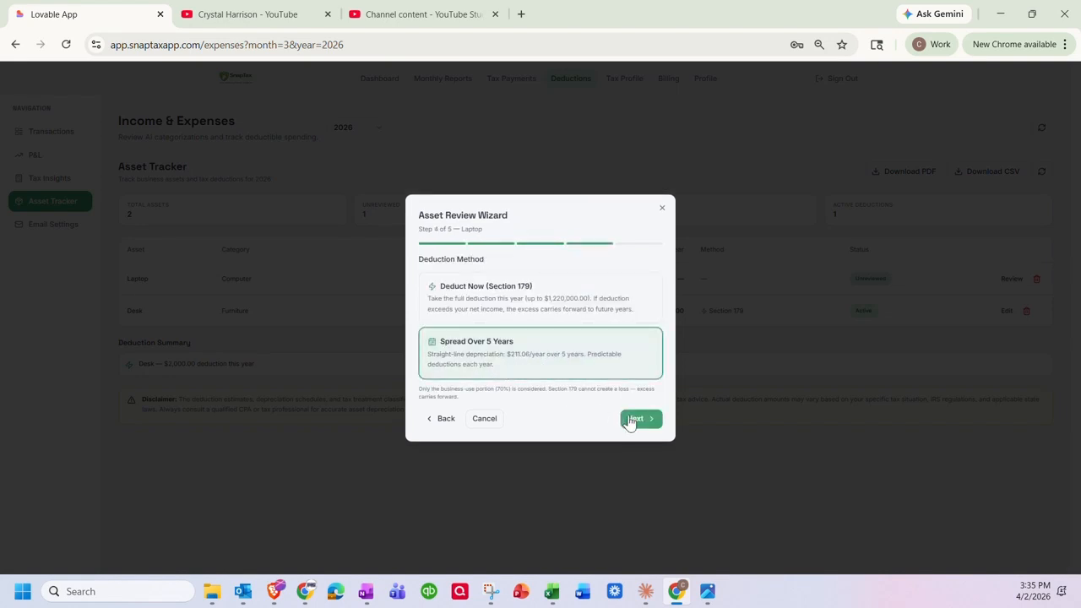
pyautogui.click(635, 418)
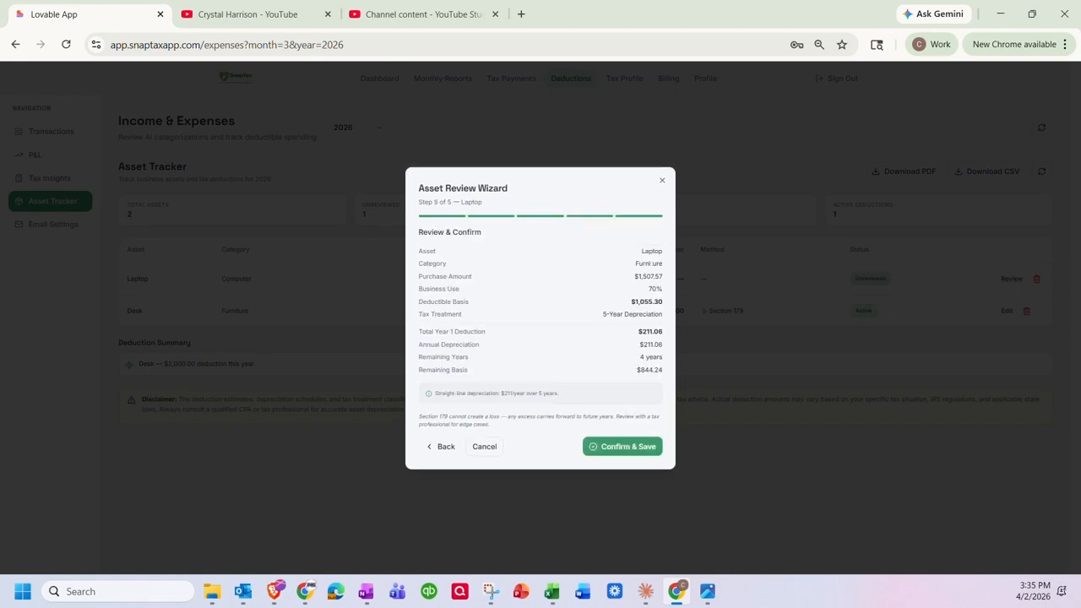
pyautogui.click(624, 446)
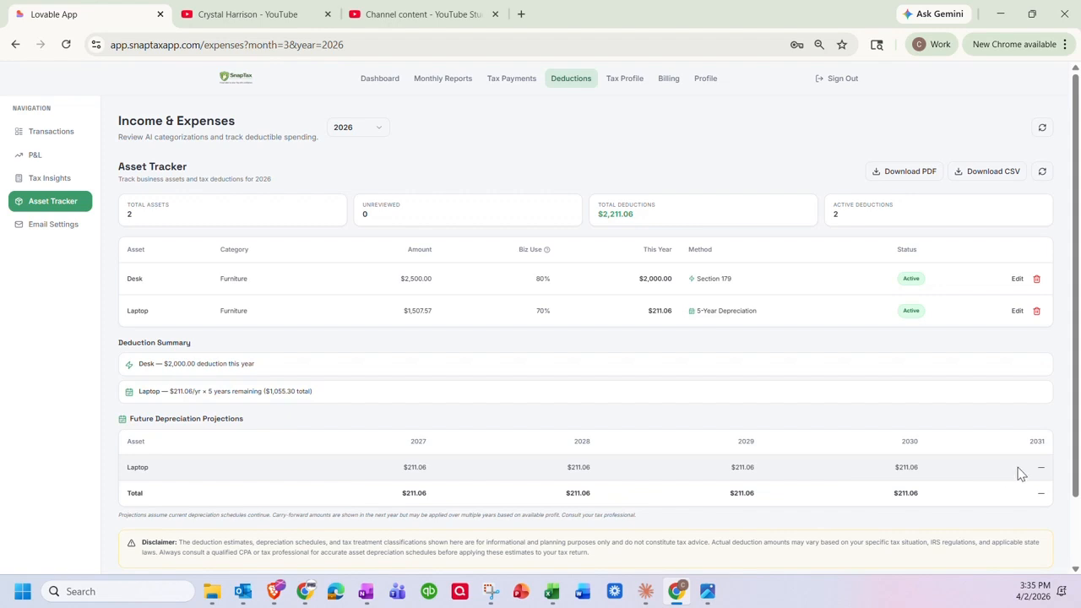
# - Examine the asset deductions in the 2026 tax calculation breakdown and the next estimated quarterly tax payment
pyautogui.click(510, 85)
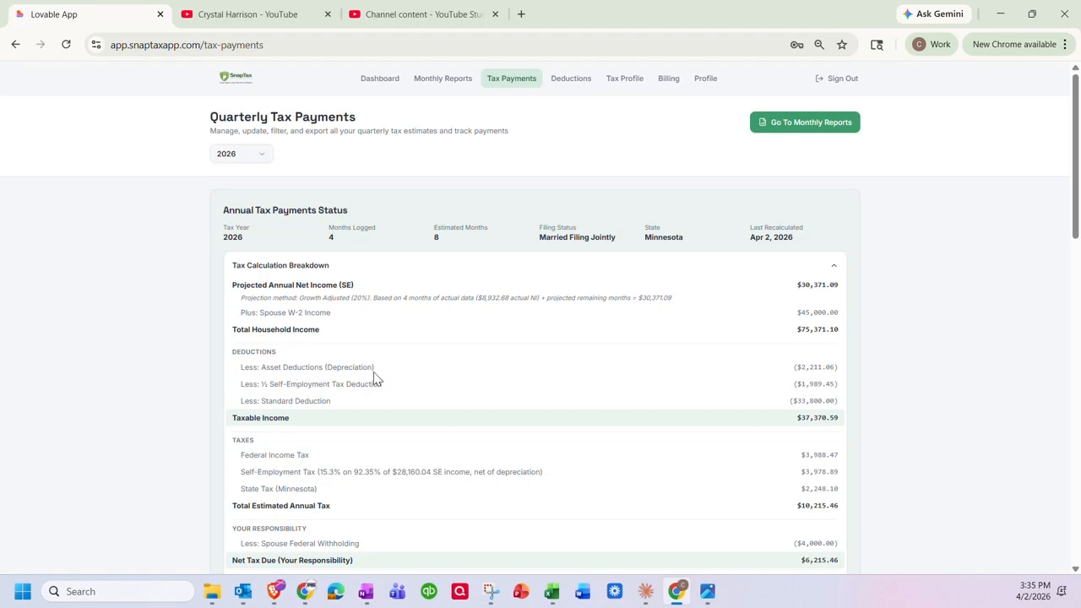
pyautogui.scroll(-2, 892, 409)
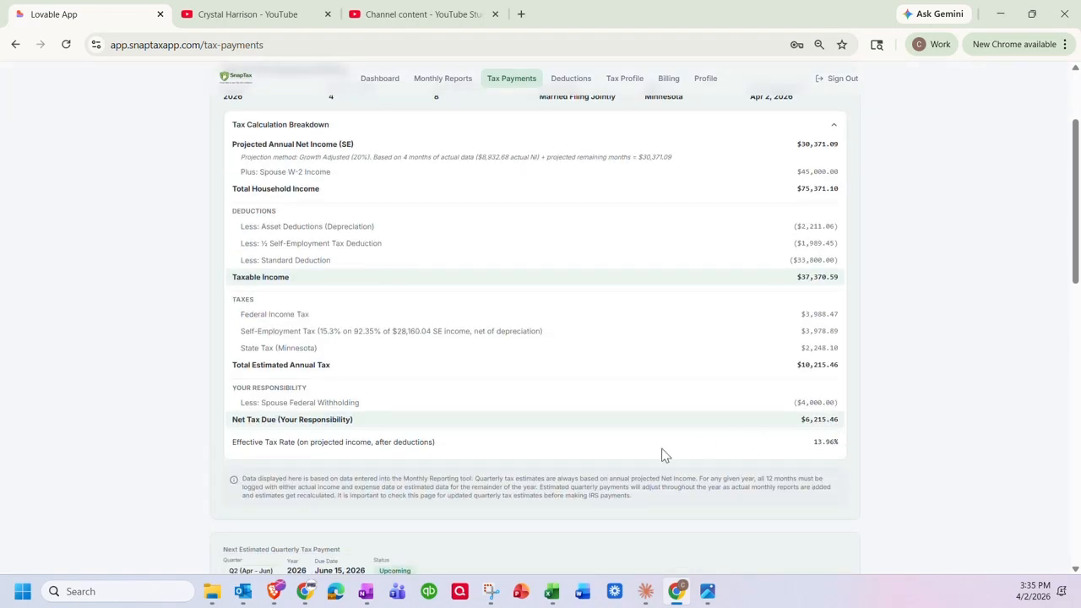
pyautogui.scroll(-2, 616, 461)
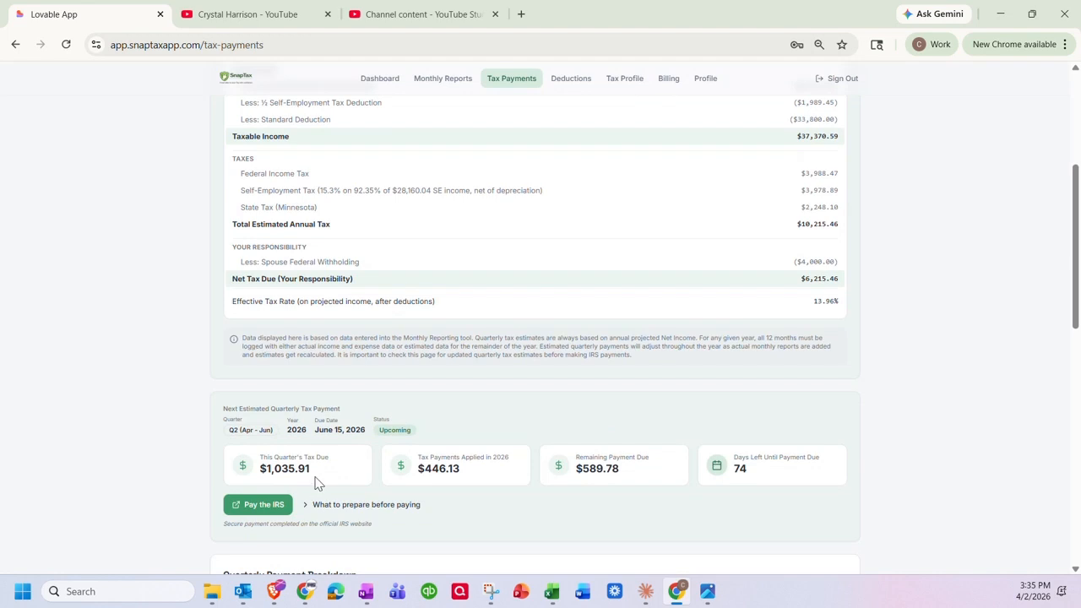